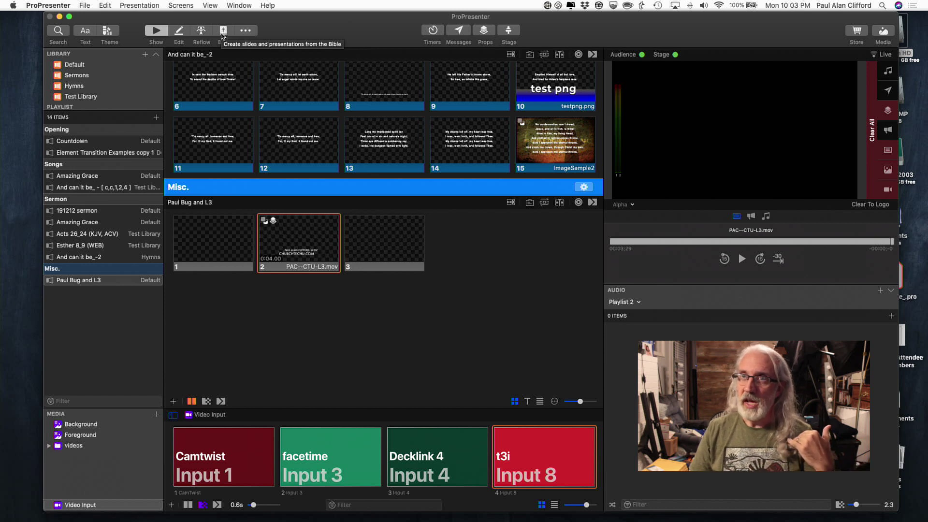
- In Preferences, turn the House of Worship integrations off and back on, then close Preferences
left_click(46, 7)
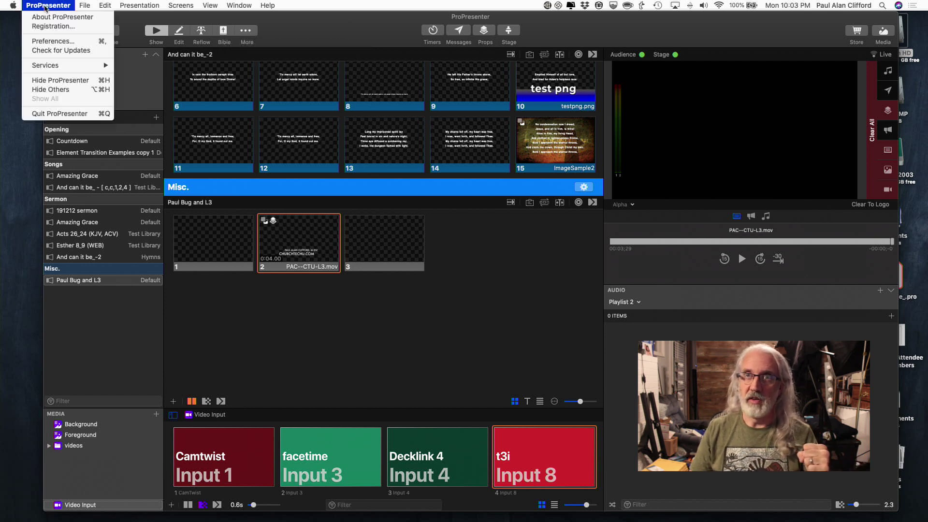
left_click(51, 42)
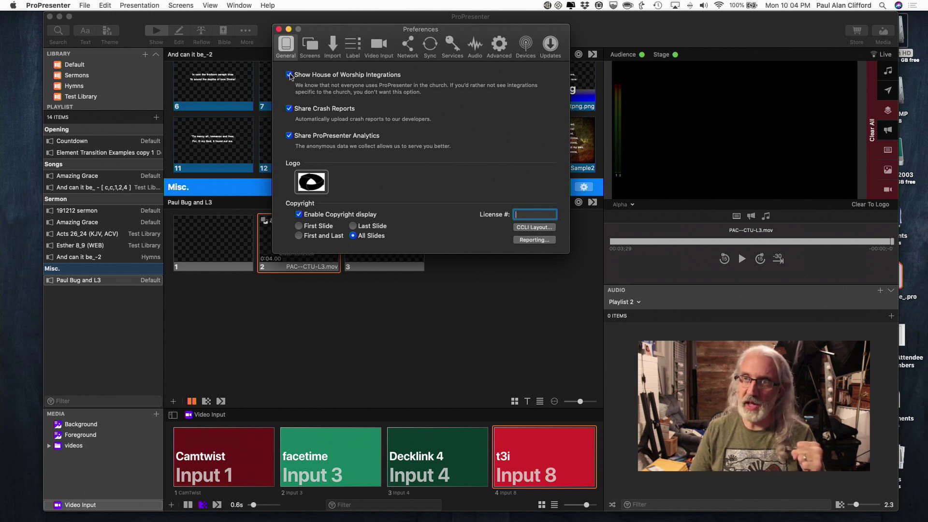
left_click(289, 75)
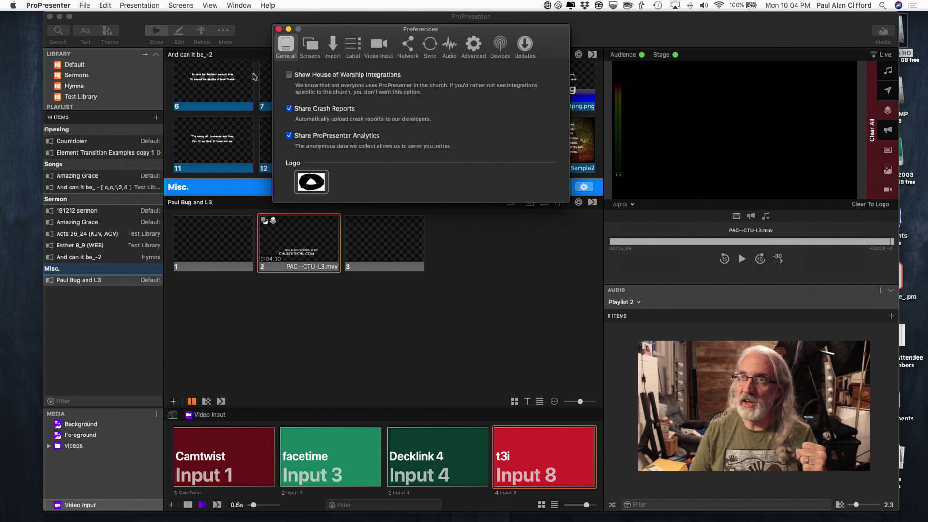
left_click(289, 75)
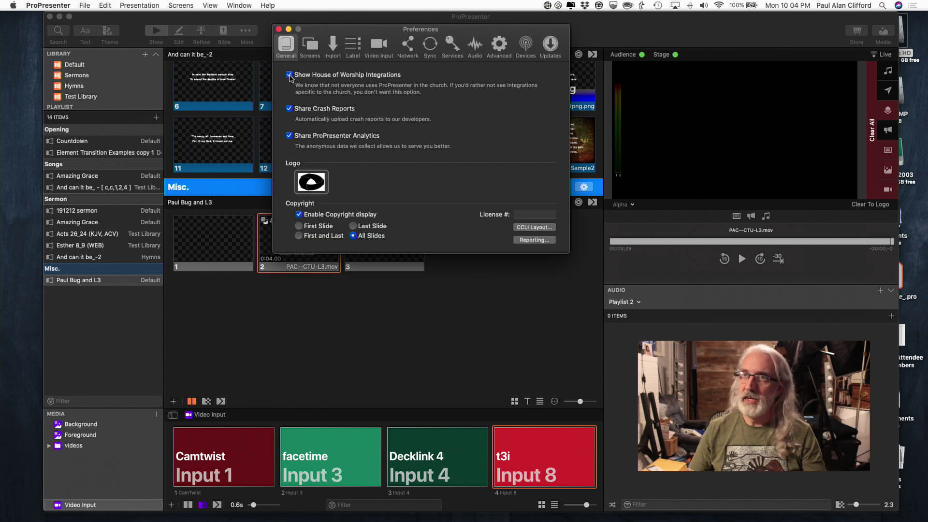
left_click(279, 30)
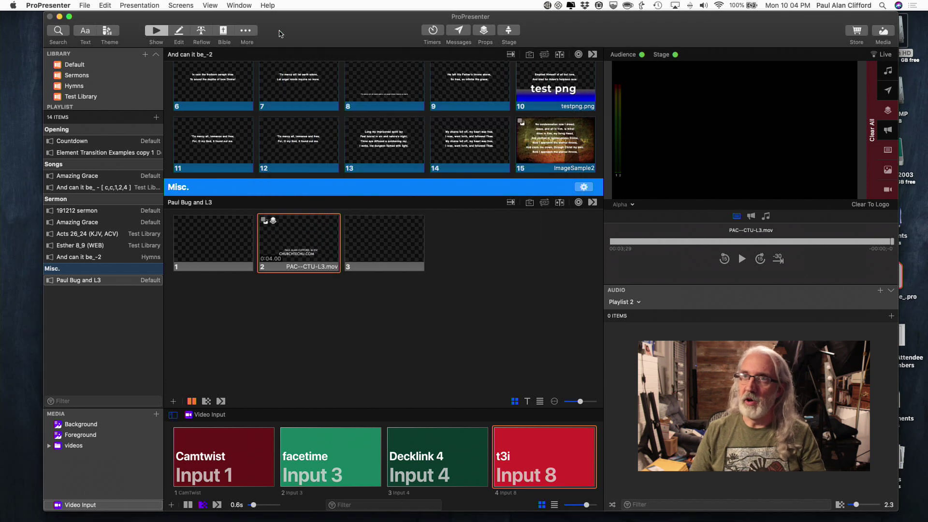
- Look up Acts 26:24 in the World English Bible and open its slide options
left_click(222, 32)
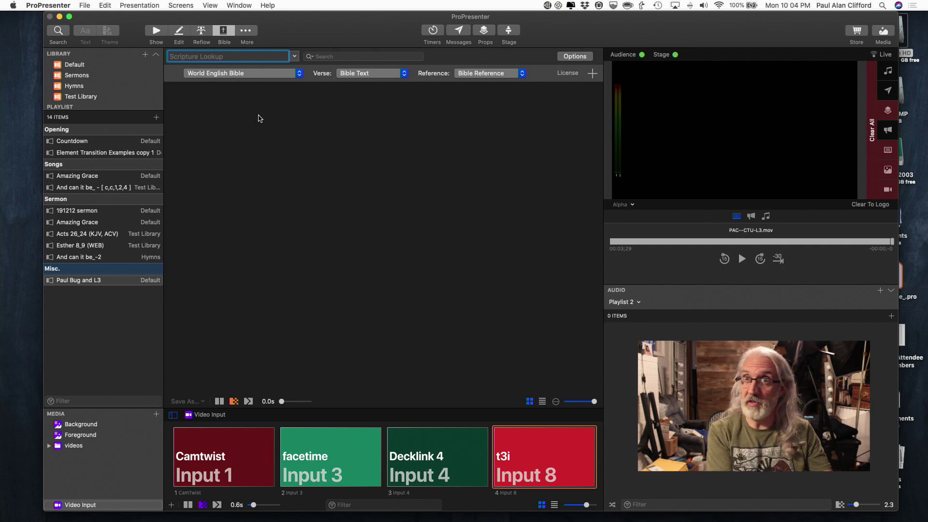
type("Acts")
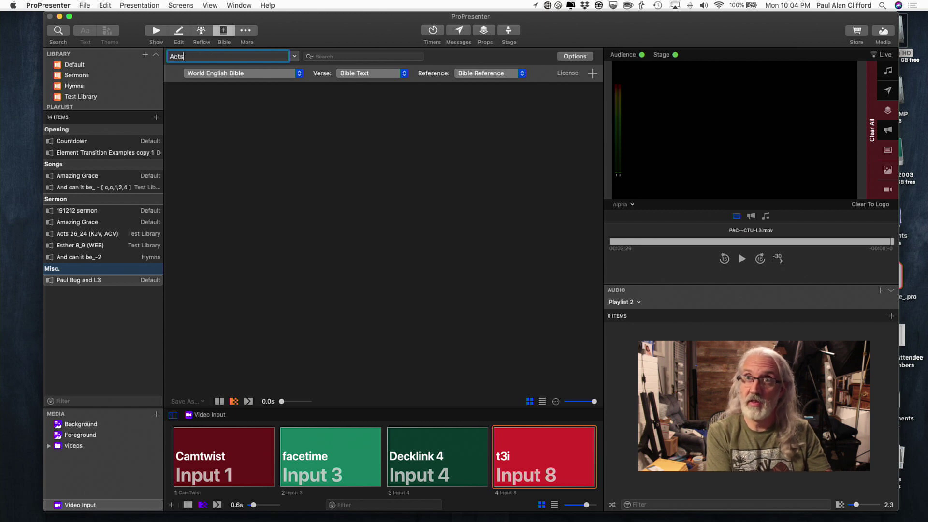
type(" 26:")
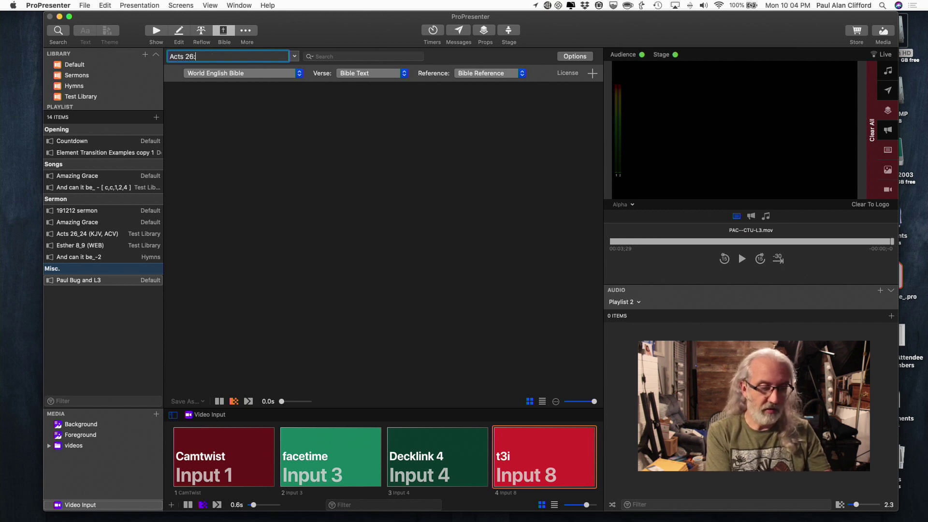
type("24")
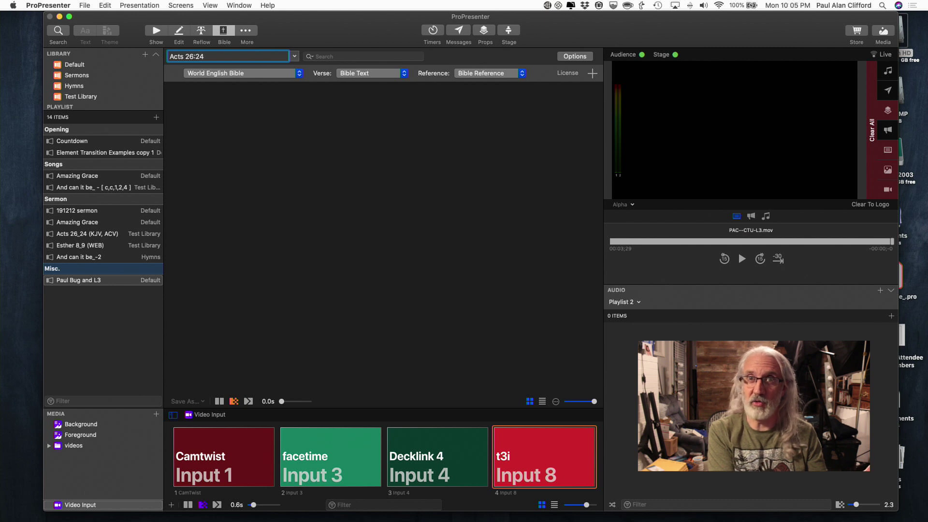
key("Return")
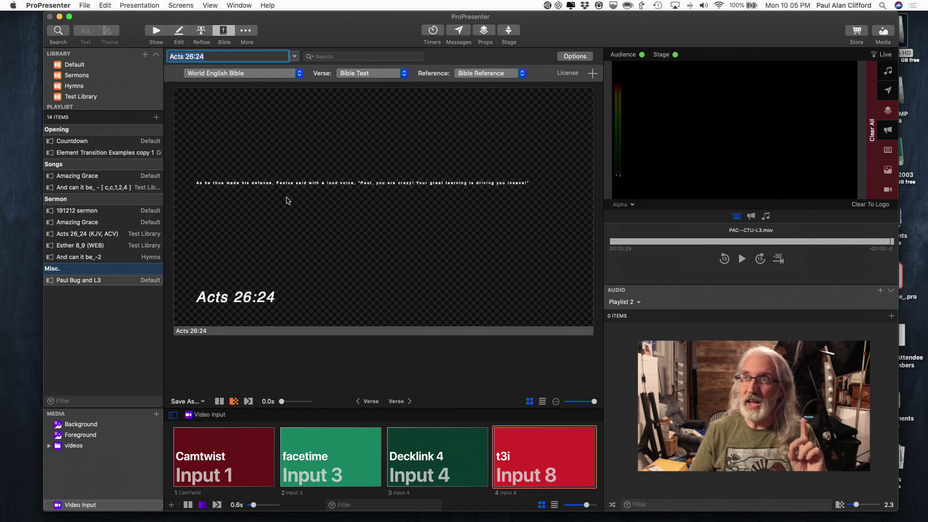
left_click(575, 56)
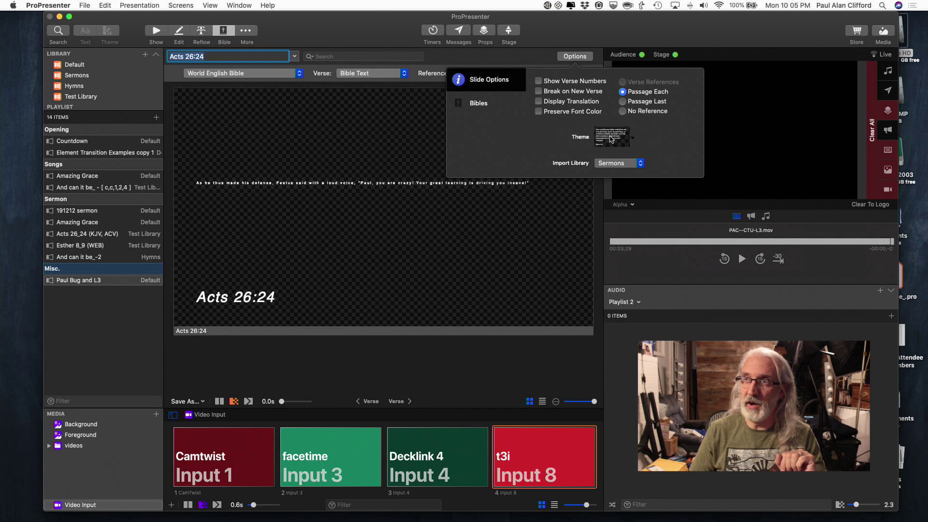
- Browse the theme list's submenus and apply the Multiple theme to the Acts 26:24 slide
left_click(612, 138)
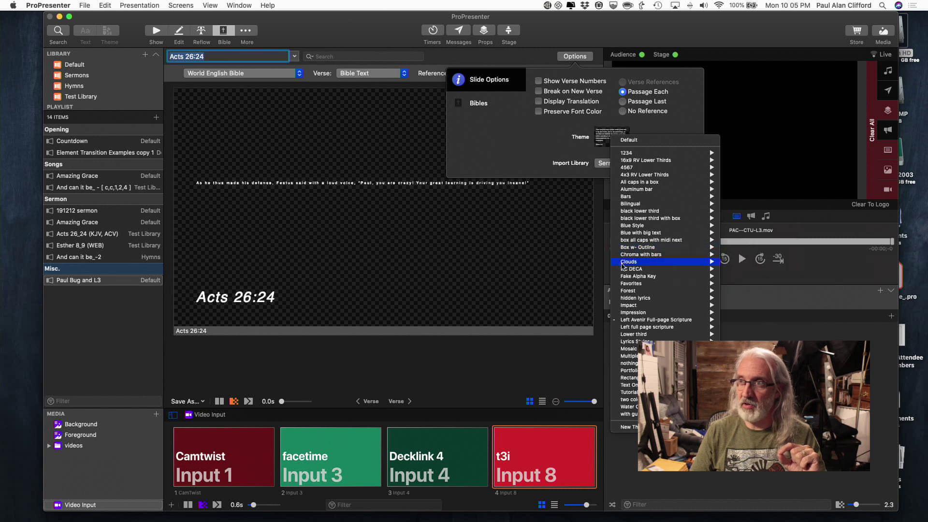
mouse_move(622, 286)
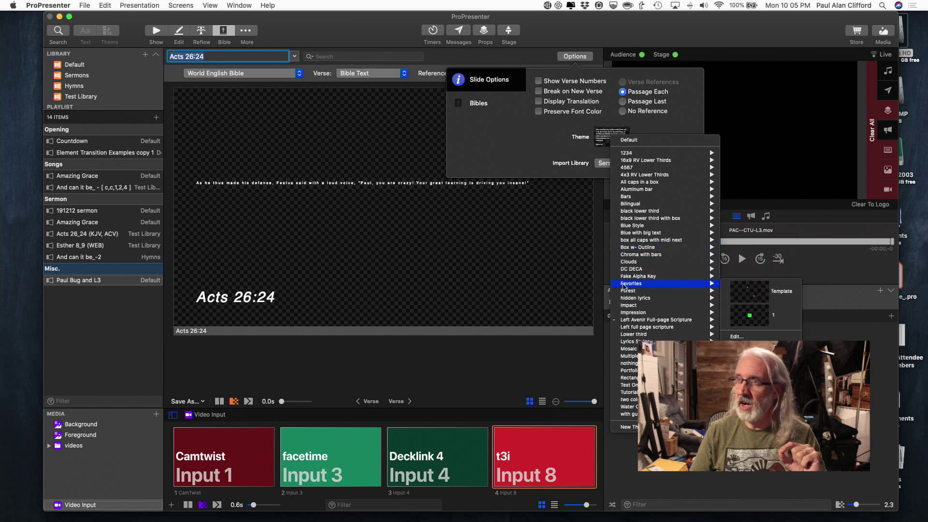
mouse_move(623, 314)
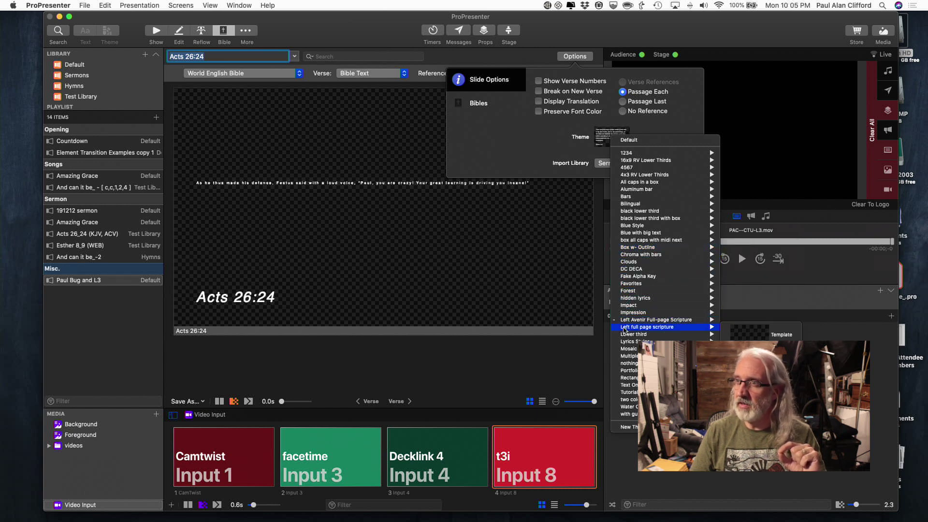
mouse_move(625, 342)
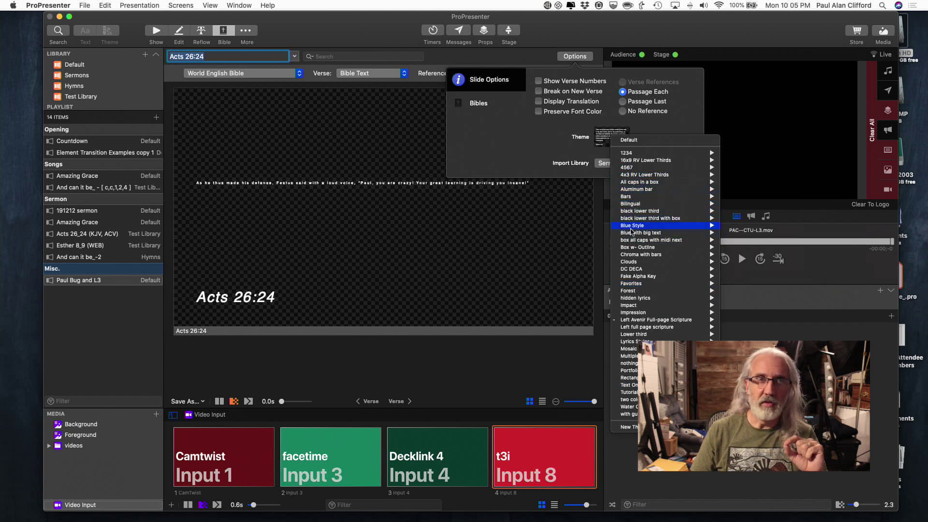
mouse_move(629, 248)
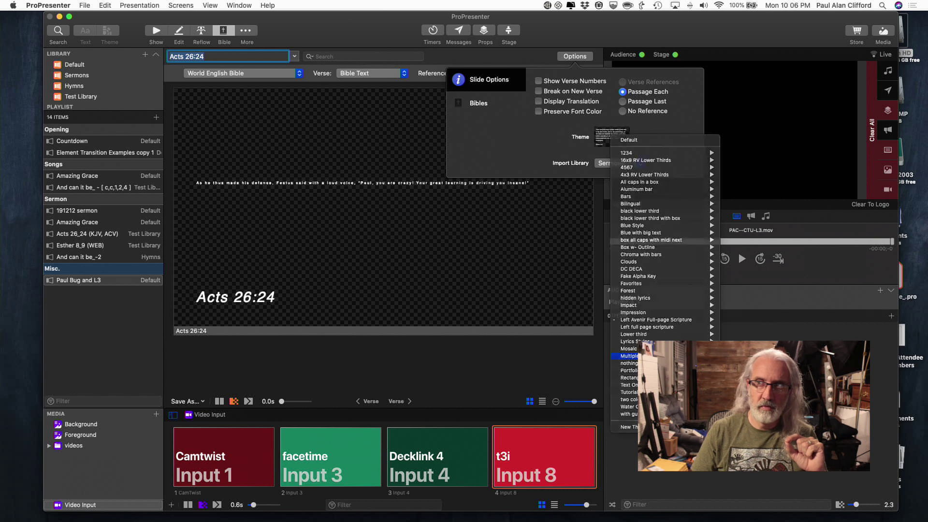
left_click(624, 357)
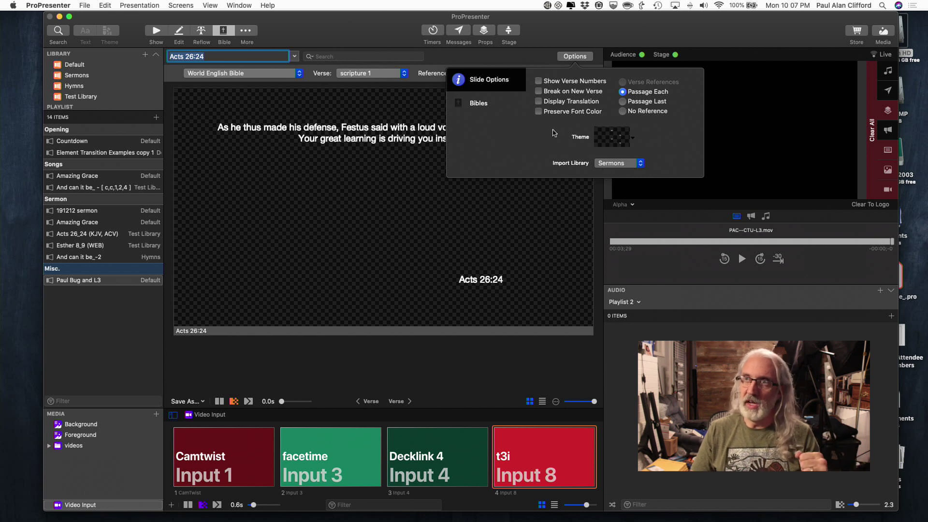
- Close the slide options to preview the Multiple-themed Acts 26:24 slide
left_click(573, 57)
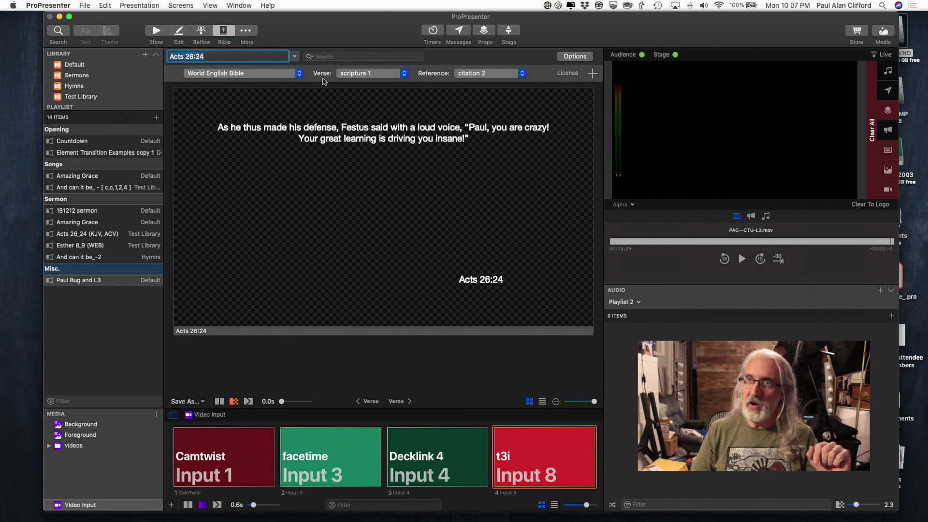
- Keep the verse in the scripture 1 box and move the reference to citation 1
left_click(405, 75)
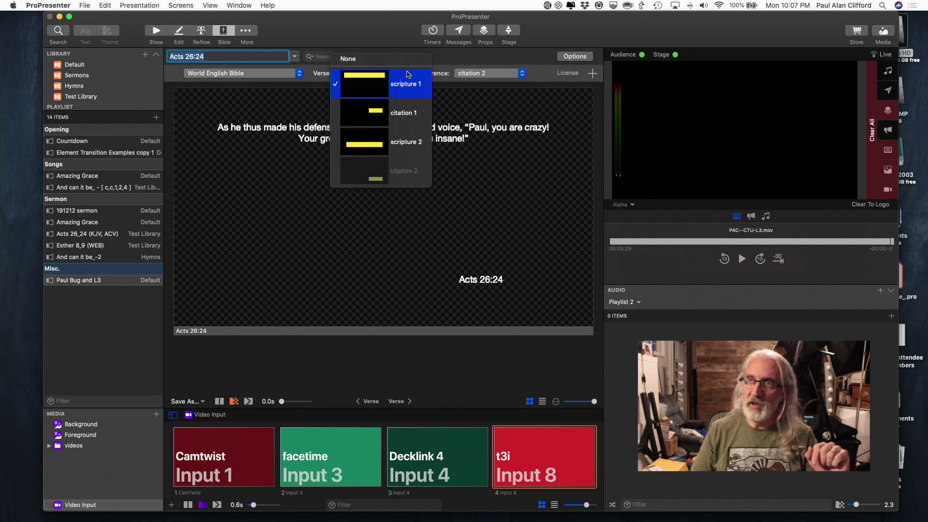
left_click(358, 82)
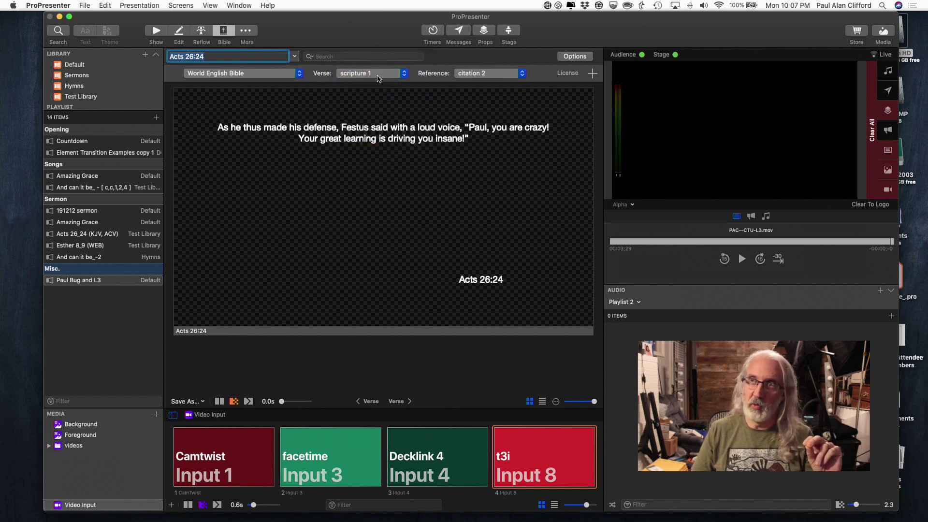
left_click(523, 73)
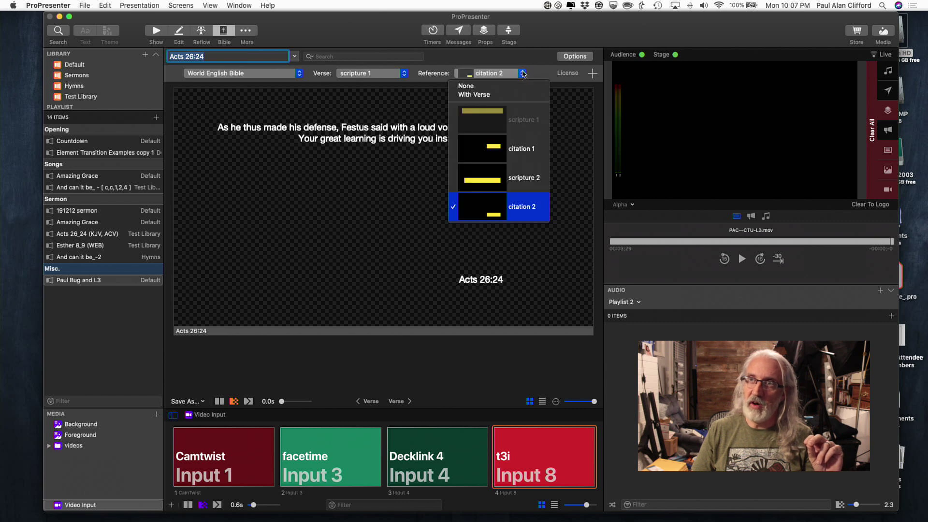
left_click(516, 159)
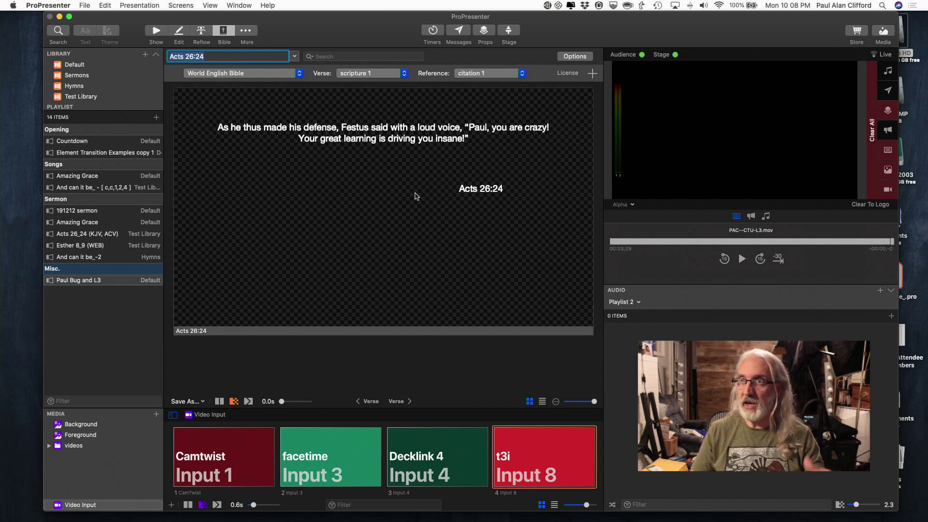
- Show the Acts 26:24 slide live, then save it to the playlist as Acts 26_24 (WEB)
left_click(390, 203)
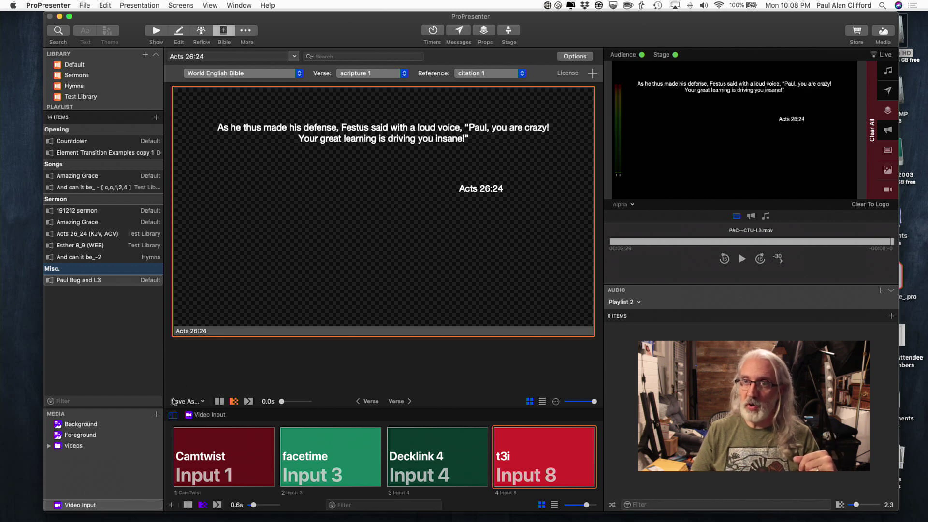
left_click(201, 402)
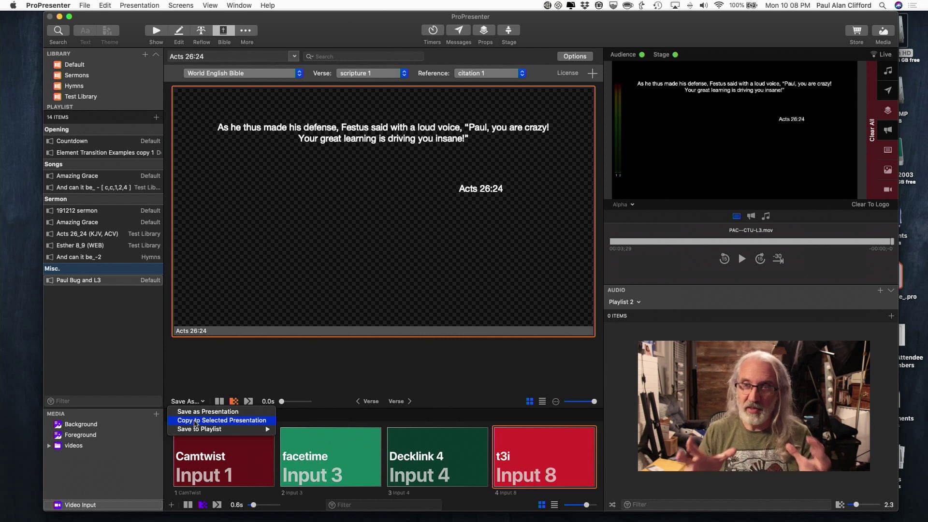
mouse_move(197, 431)
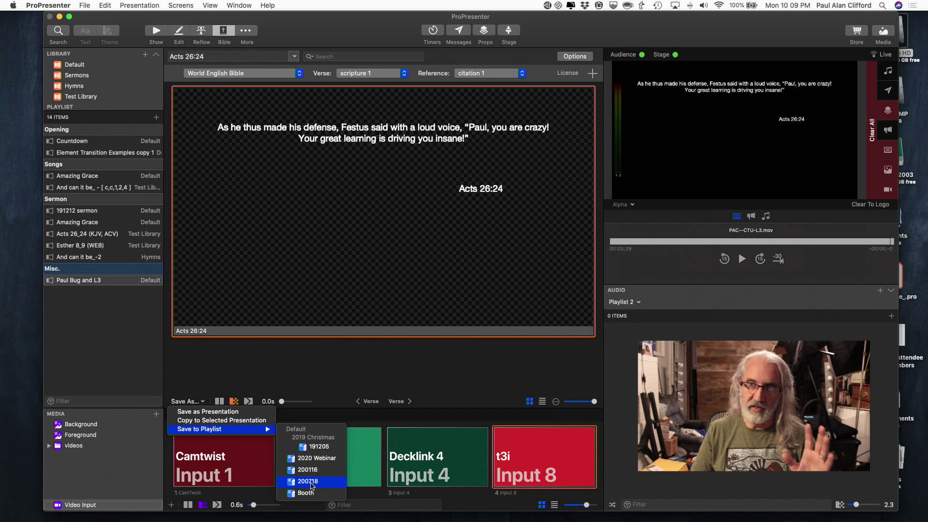
mouse_move(249, 431)
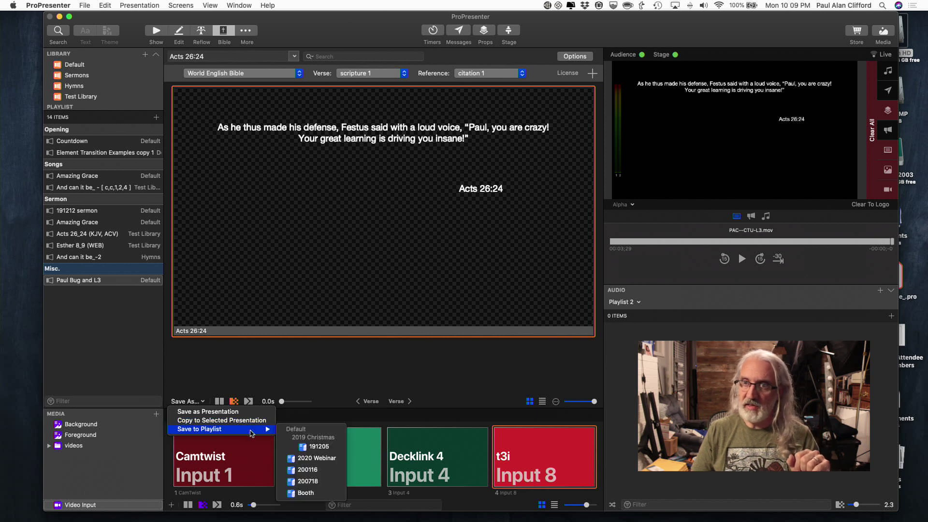
left_click(312, 470)
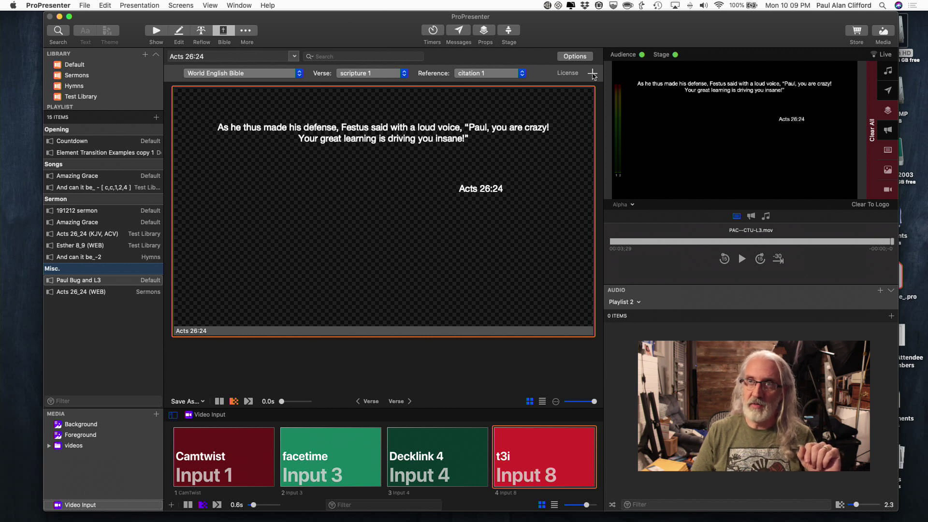
- Add A Conservative Version as a second translation, accepting the Break On New Verse notice
left_click(592, 74)
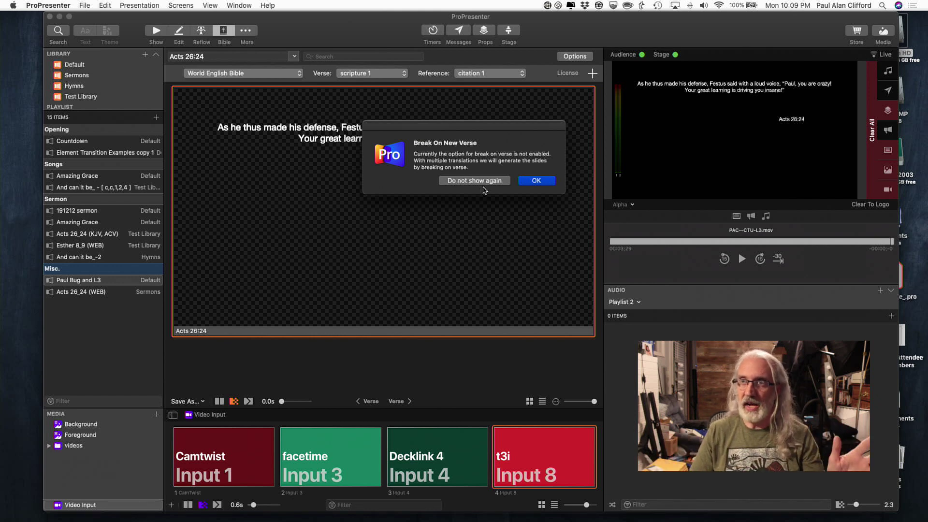
left_click(544, 183)
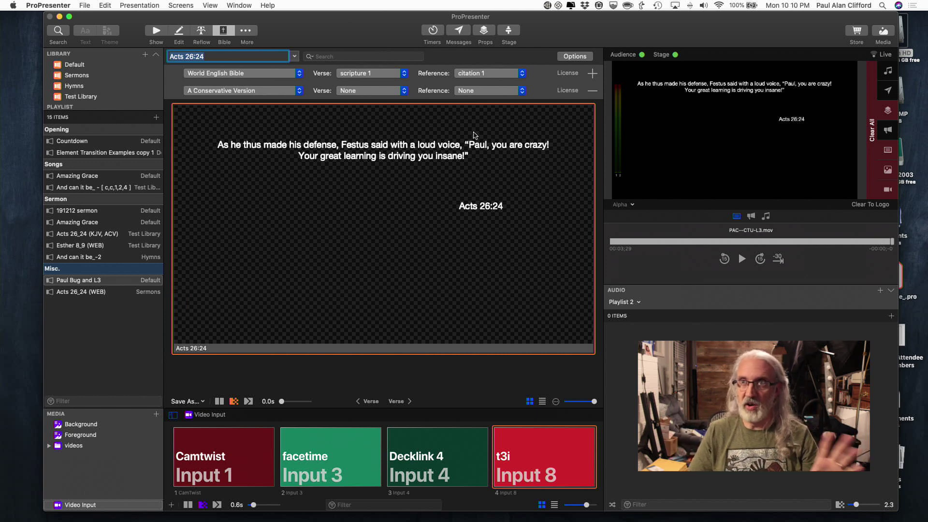
- Make the second translation King James Version, with verse in scripture 2 and reference in citation 2
left_click(300, 91)
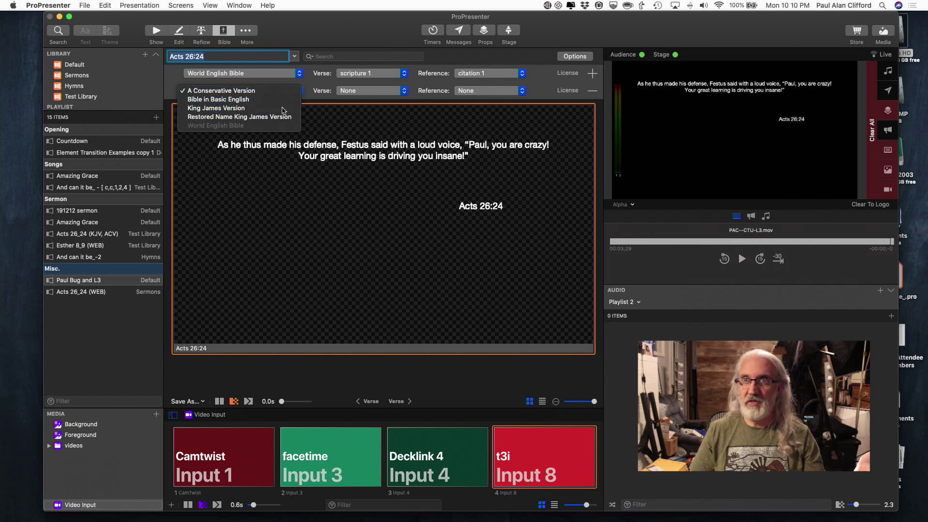
left_click(282, 108)
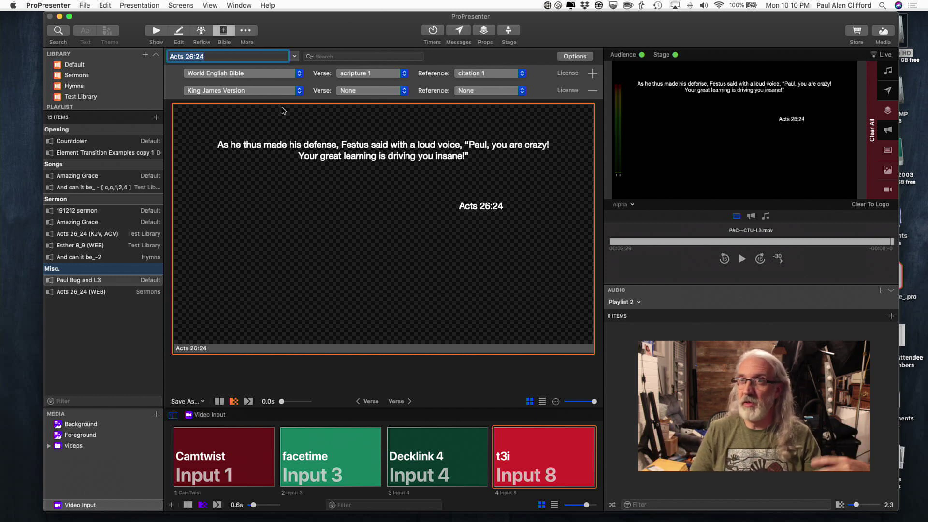
left_click(293, 90)
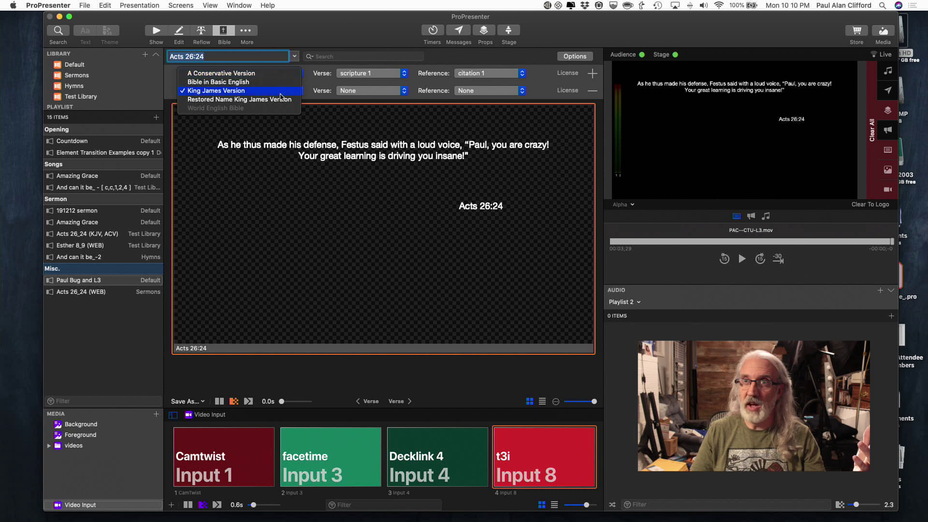
left_click(311, 96)
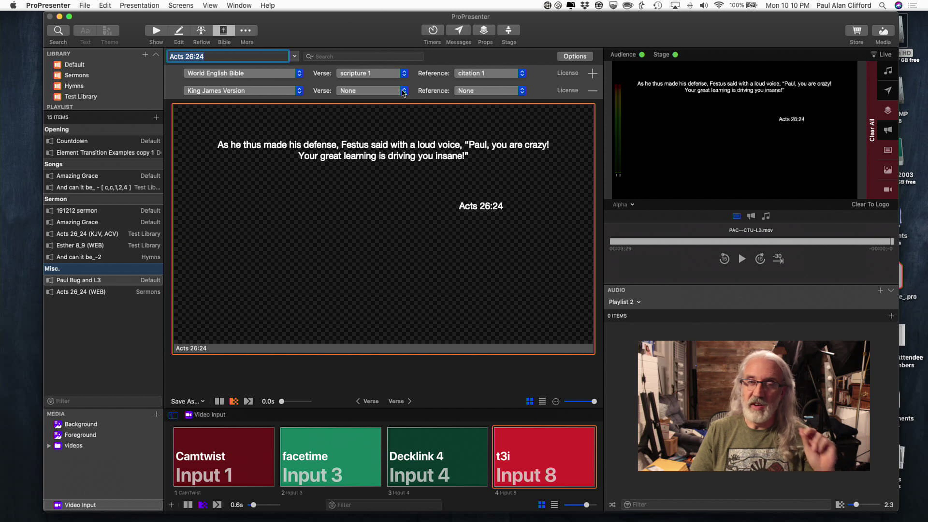
left_click(403, 93)
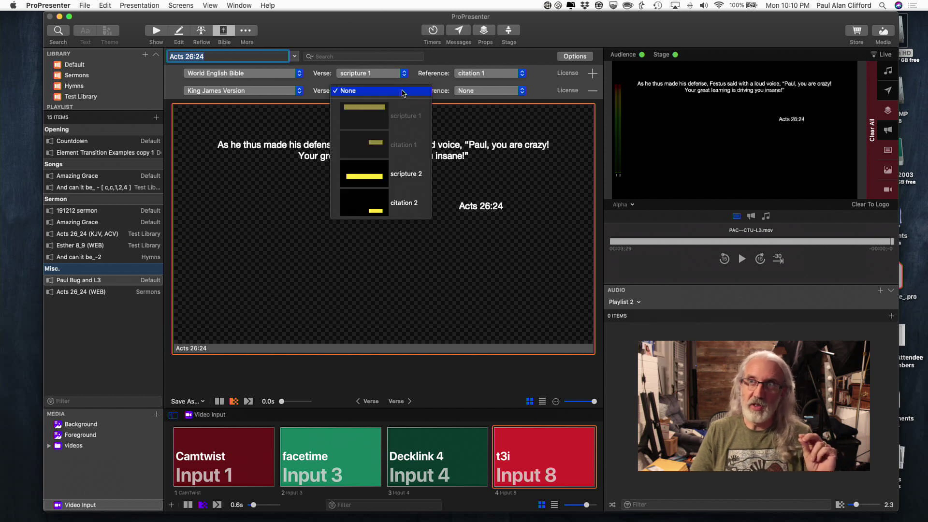
left_click(391, 171)
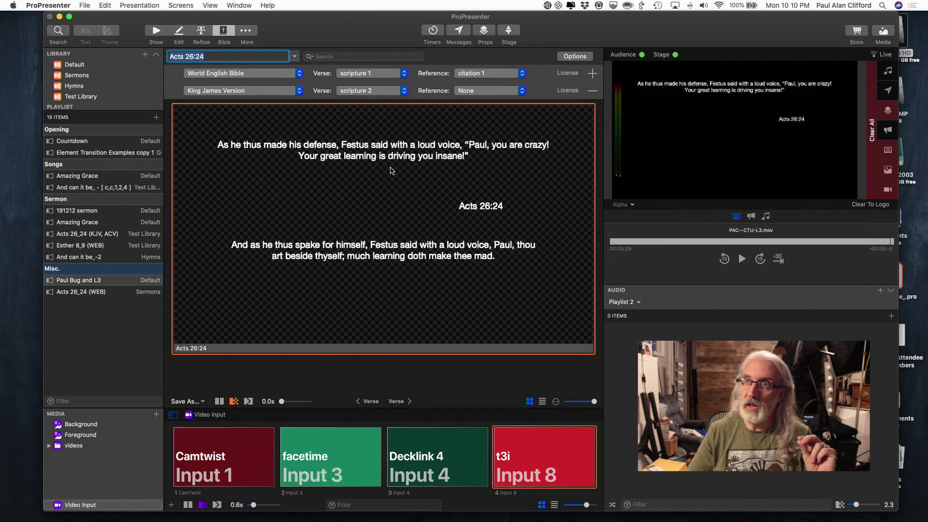
left_click(522, 91)
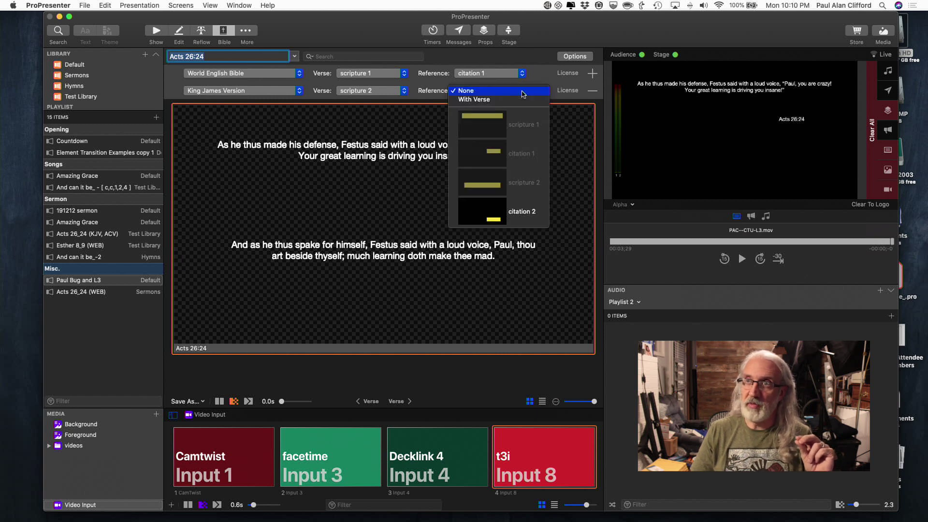
left_click(508, 221)
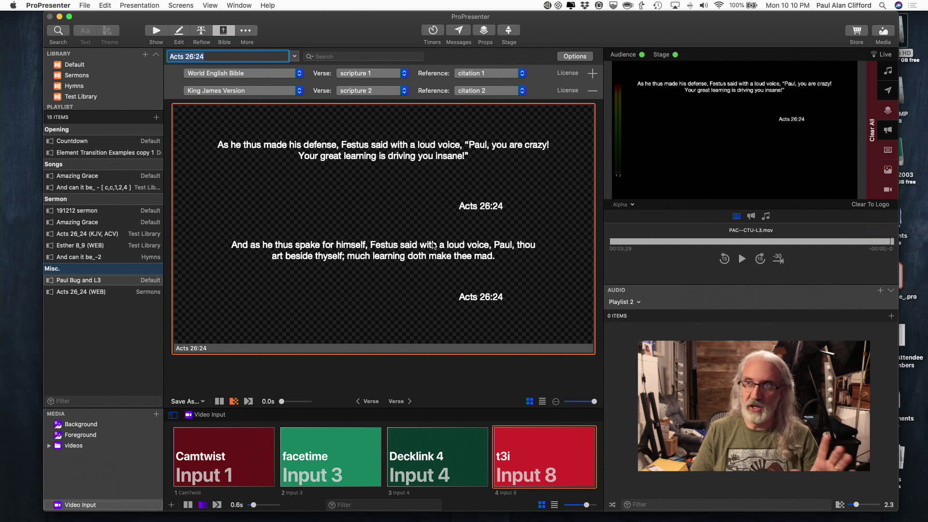
- Set the World English Bible row's reference to None, removing its citation
left_click(521, 74)
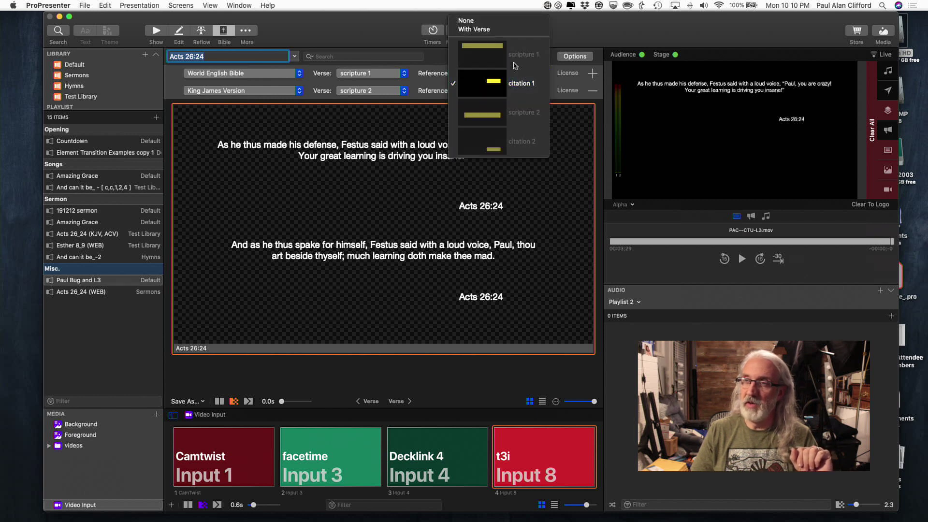
left_click(477, 21)
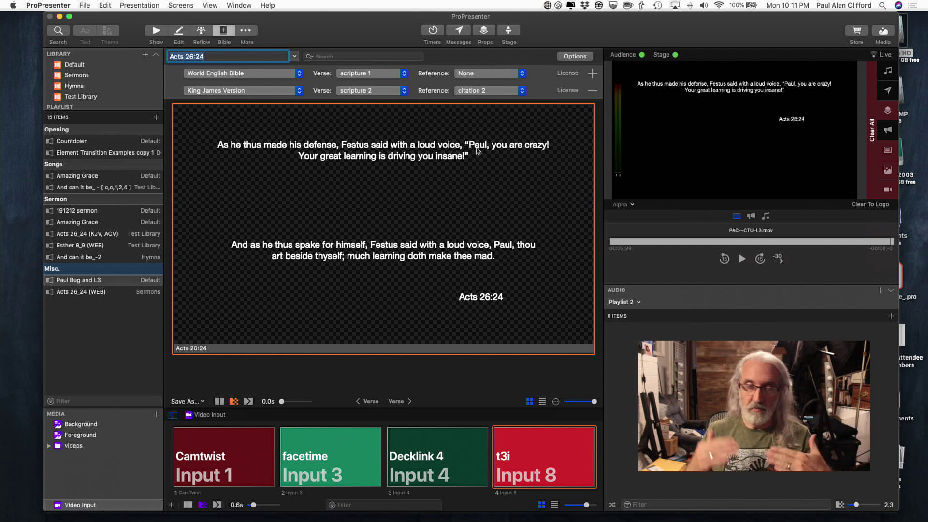
- Add three translations, then remove Restored Name King James Version and Bible in Basic English
left_click(592, 73)
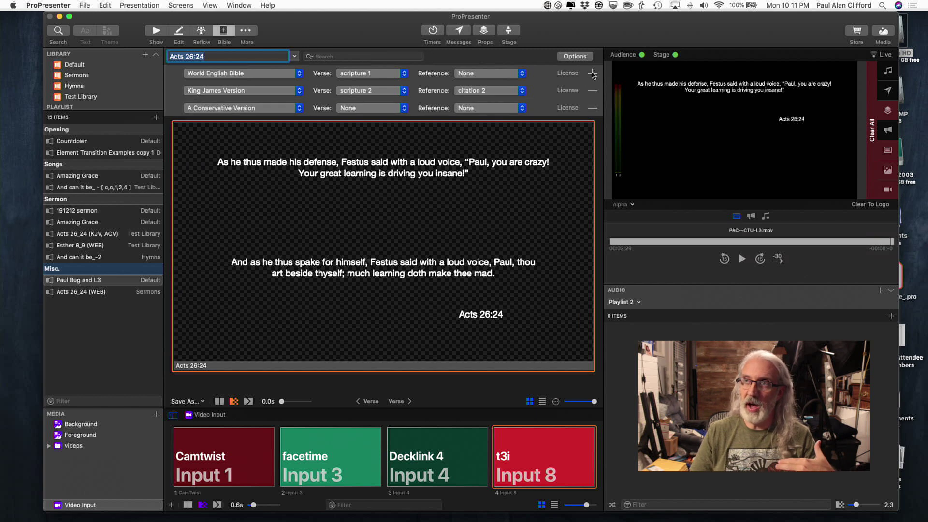
left_click(592, 73)
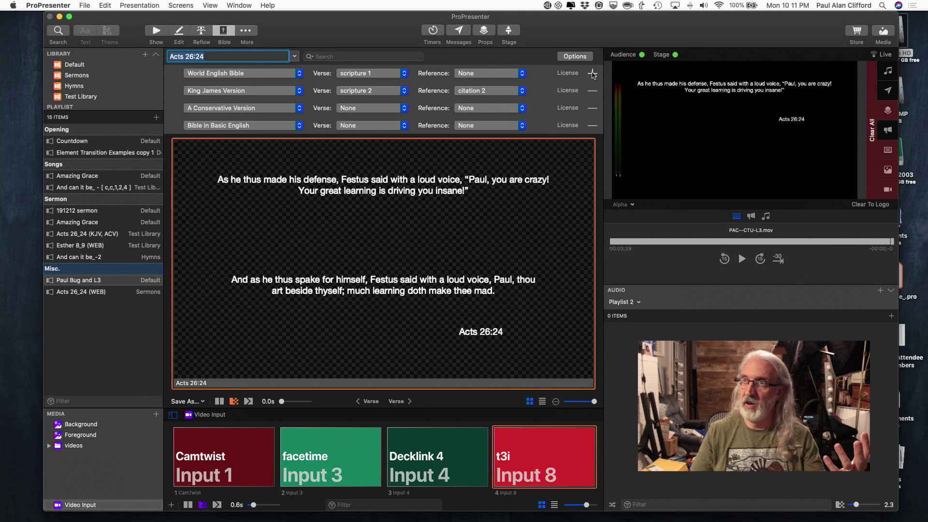
left_click(592, 74)
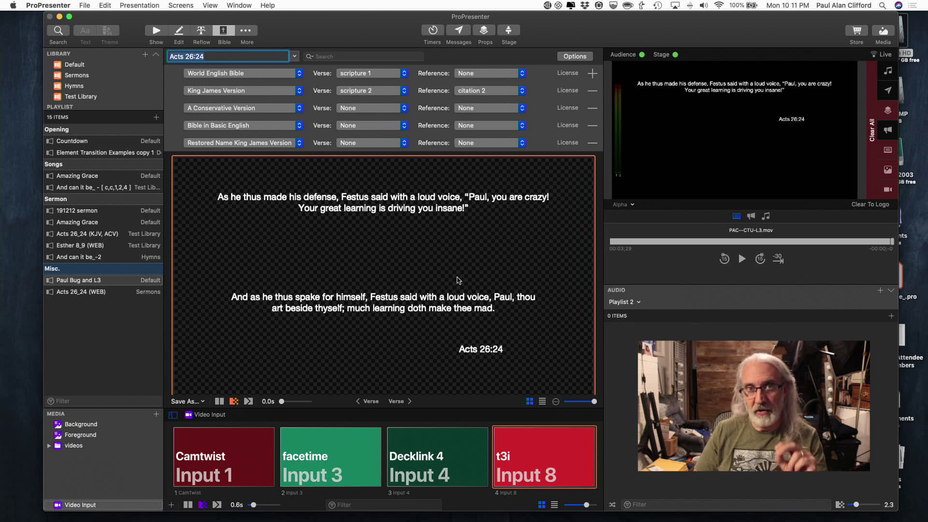
left_click(592, 144)
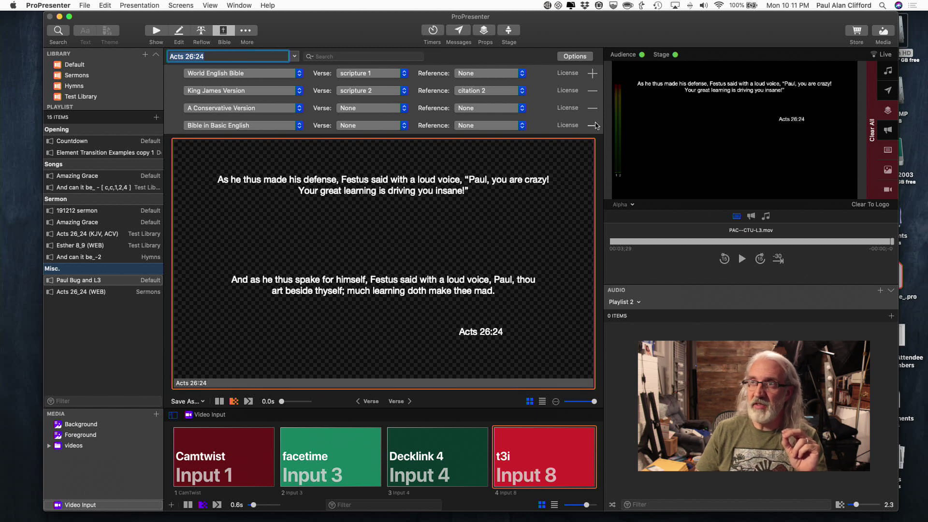
left_click(593, 126)
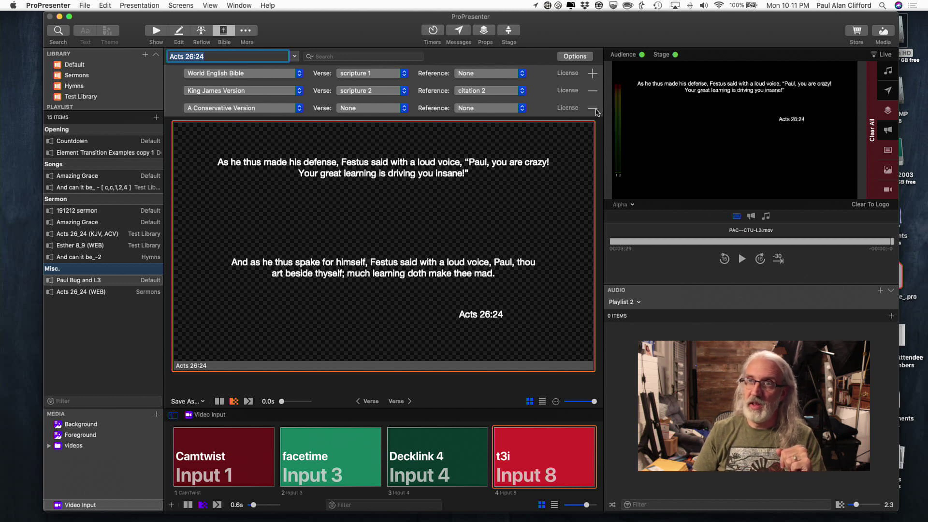
left_click(402, 109)
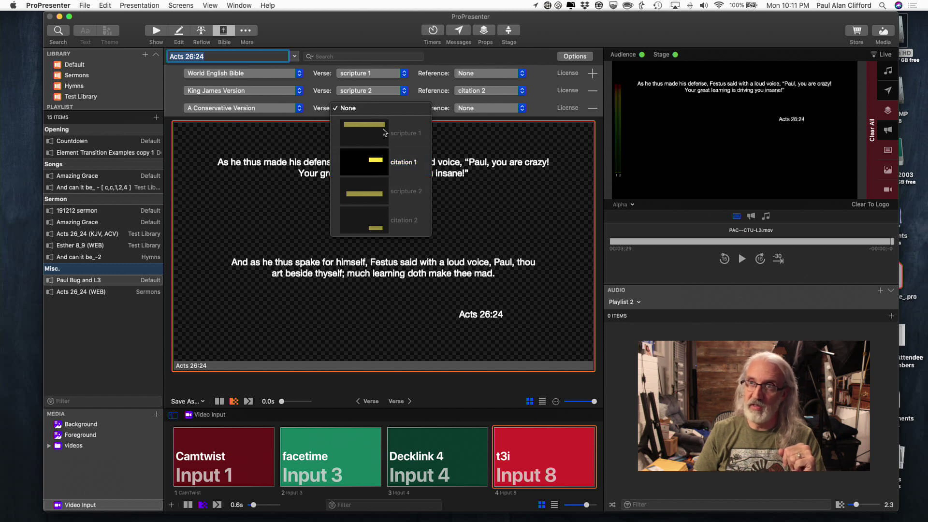
- Try citation 1 for A Conservative Version's verse, reset it to None, then remove that translation
left_click(388, 167)
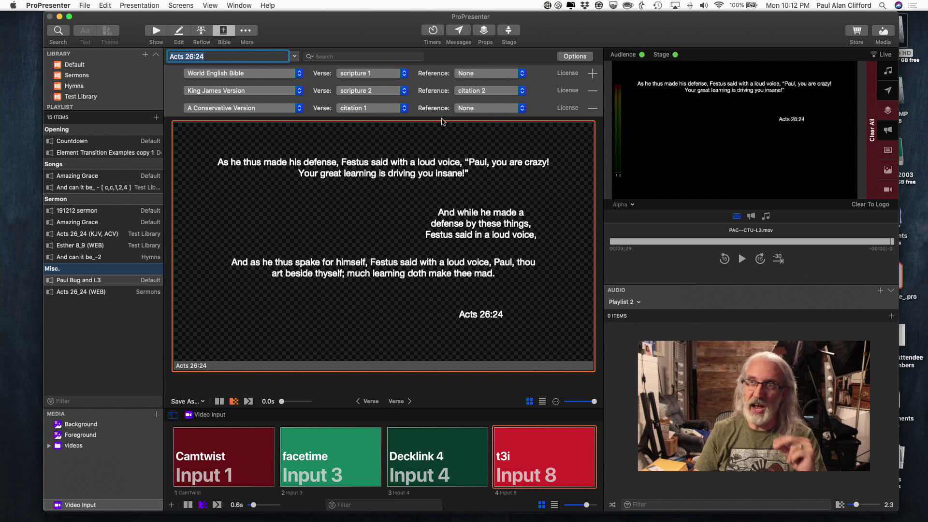
left_click(402, 114)
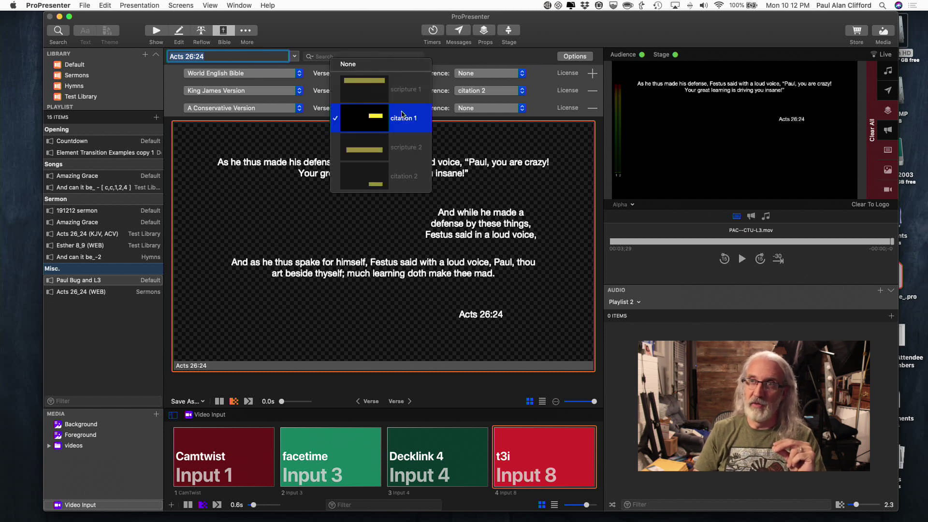
left_click(377, 67)
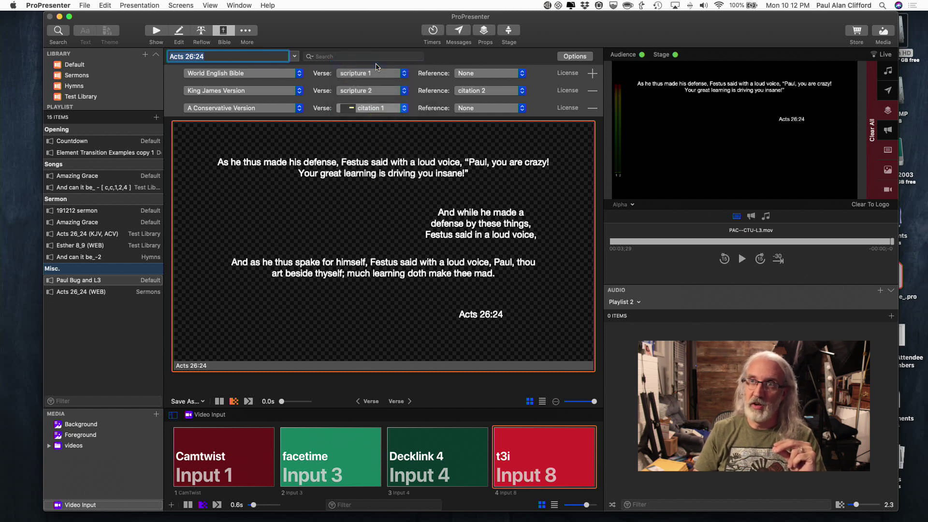
left_click(592, 109)
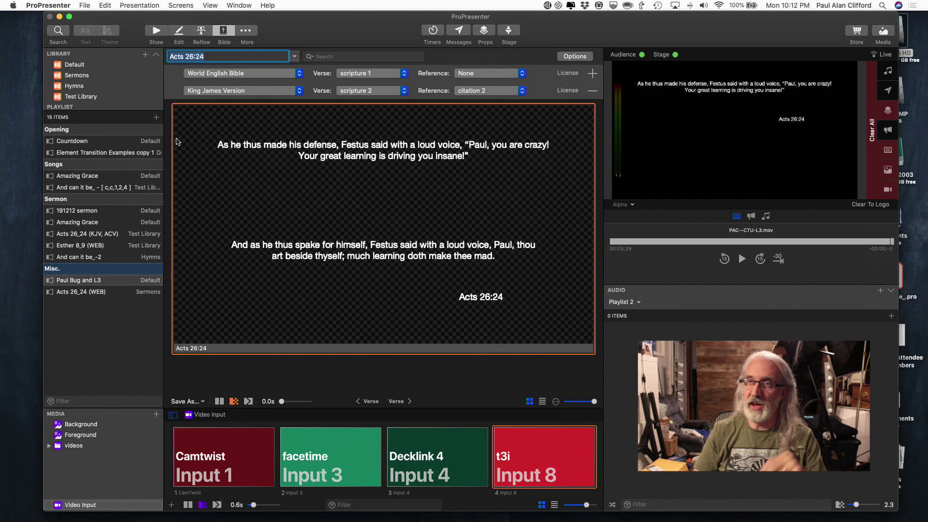